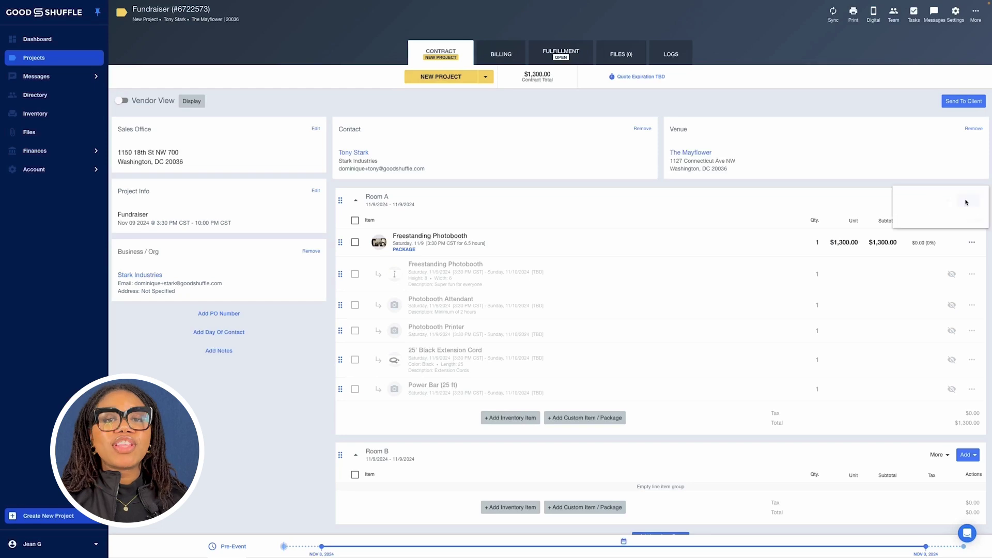
Open the inventory catalogue from the Fundraiser project's Add menu to add an item
left_click(932, 199)
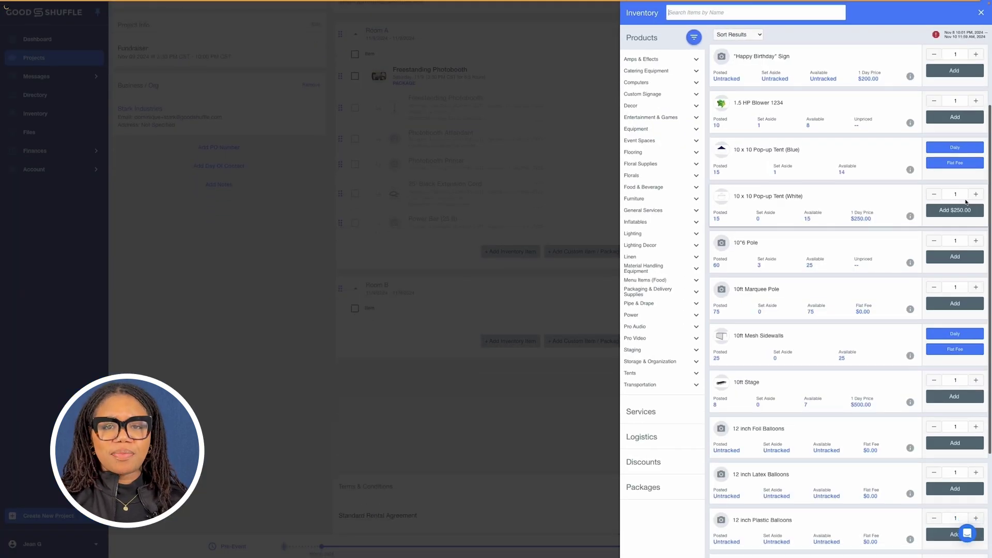
type("Luxur")
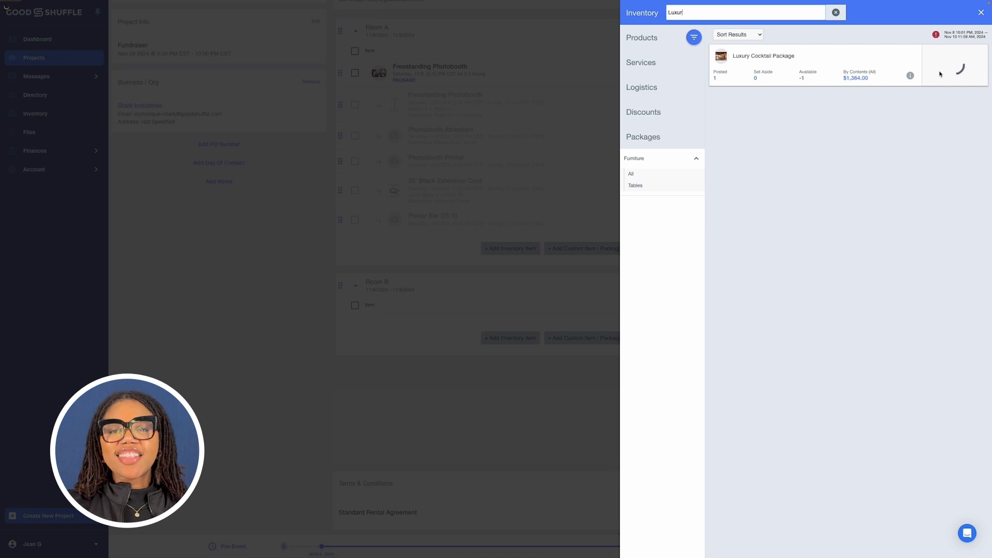
Add the $1,404 Luxury Cocktail Package with its lounge, table and linen components to Room A
left_click(948, 71)
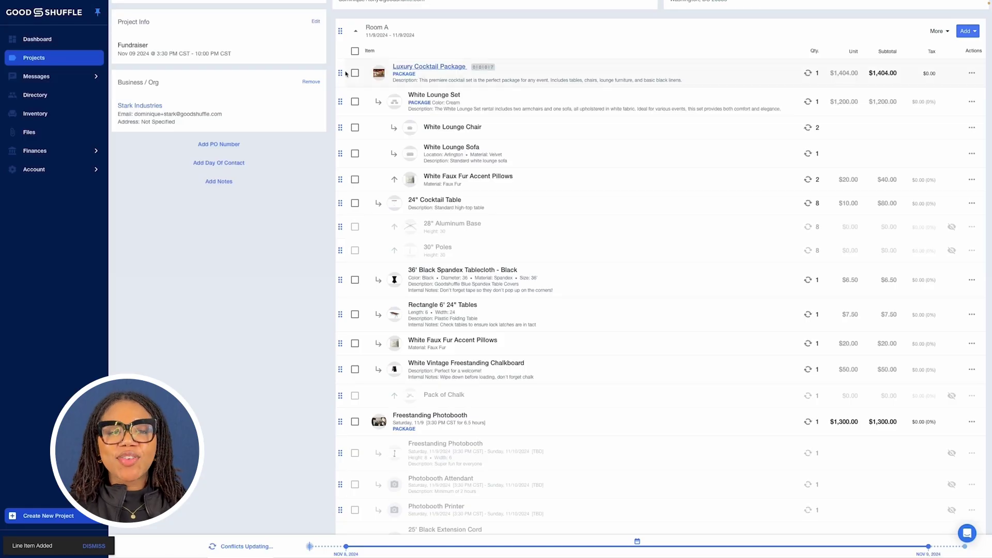
Move the Luxury Cocktail Package and its contents from Room A down into Room B
left_click_drag(341, 73, 349, 538)
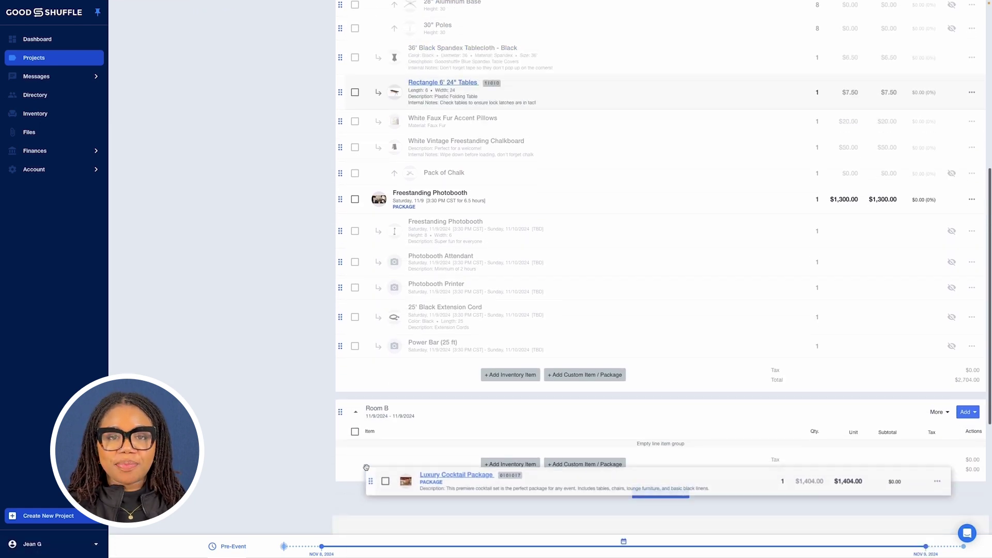
left_click_drag(348, 538, 363, 444)
scroll(729, 349, "down", 5)
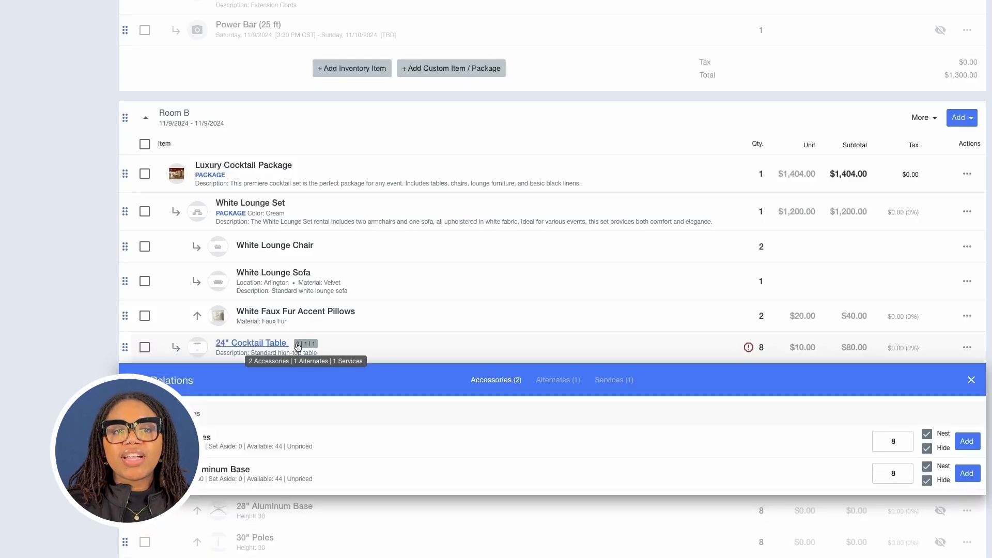
Swap the 24" Cocktail Table for its 36" alternate and remove the black spandex tablecloth
left_click(552, 382)
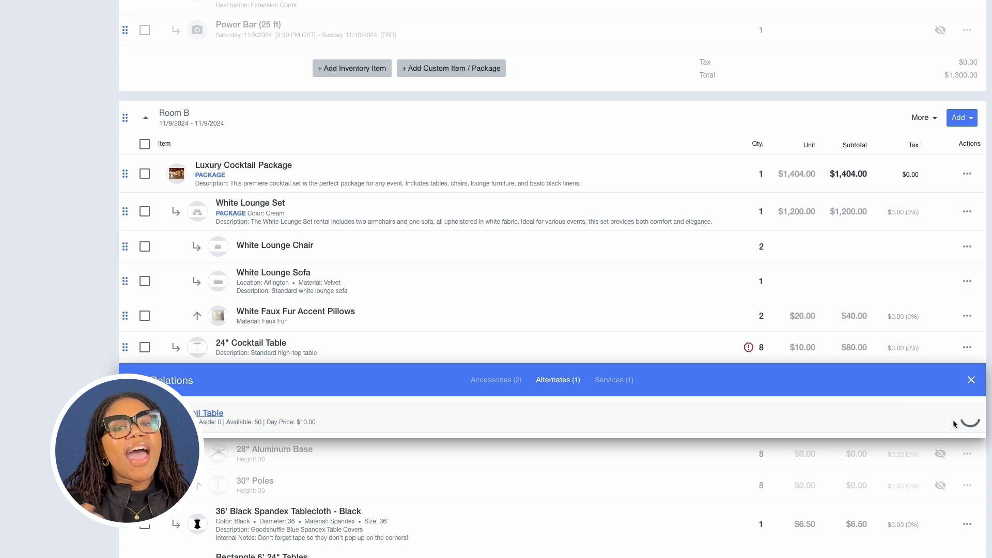
left_click(954, 418)
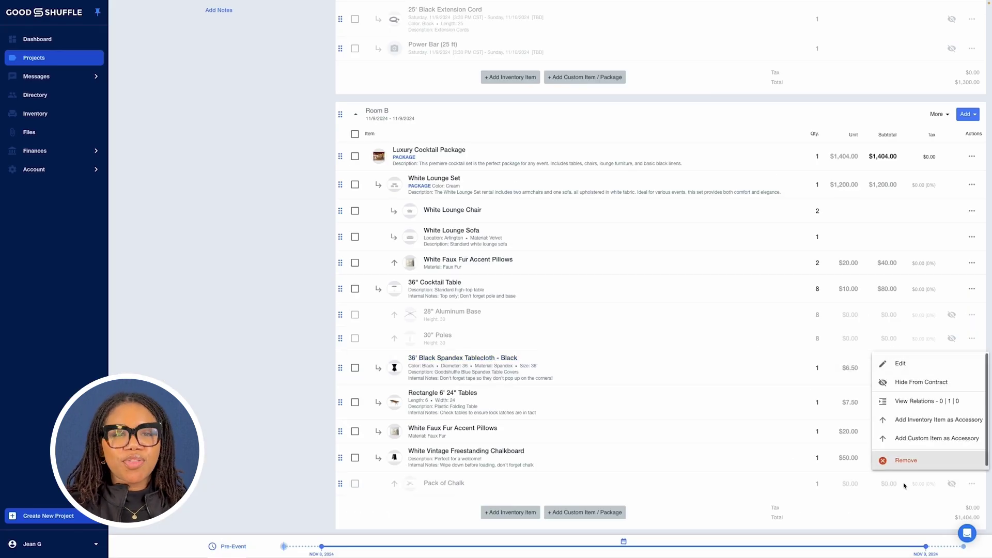
left_click(906, 460)
left_click(560, 304)
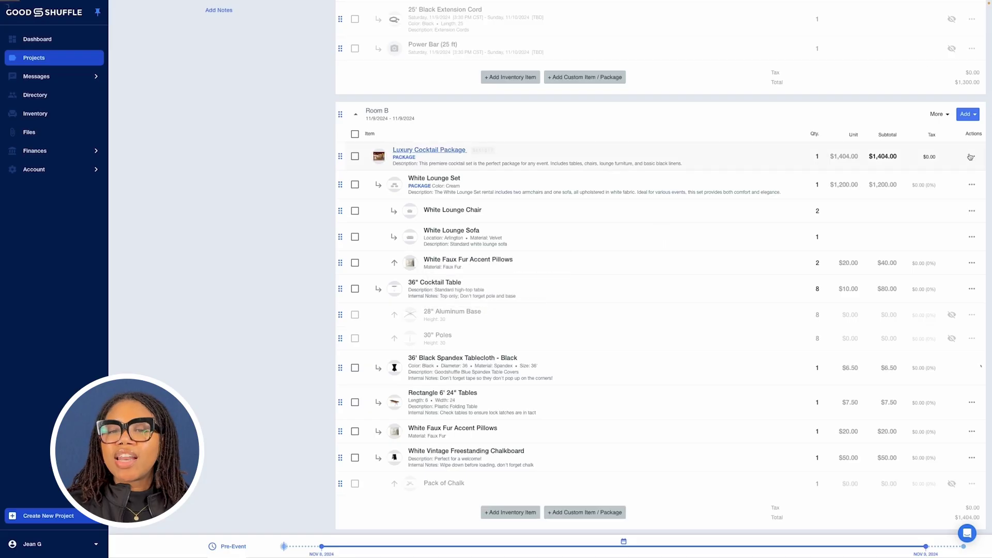
Add eight white-filtered 36' White Spandex Tablecloths to the package, then bulk-edit three inventory items
left_click(972, 156)
left_click(941, 209)
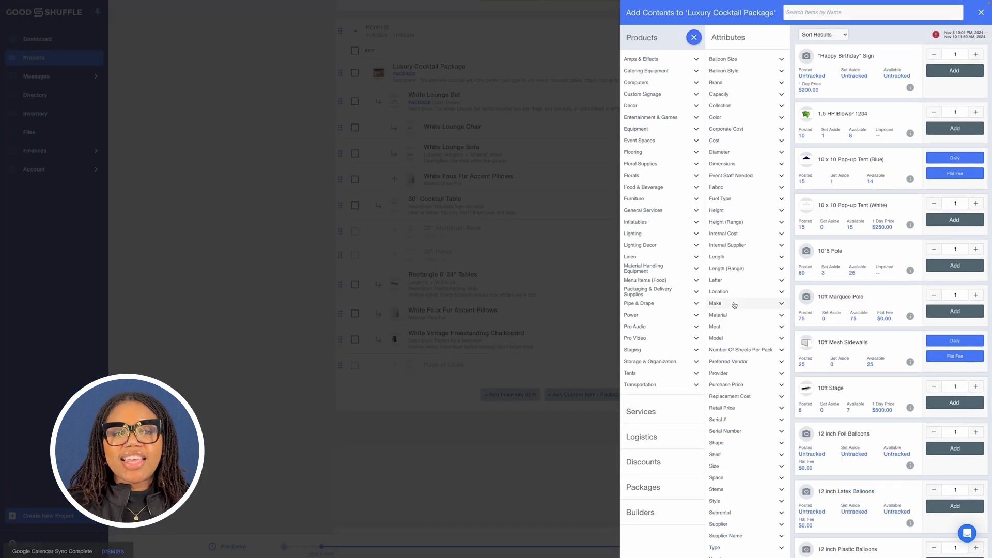
left_click(730, 118)
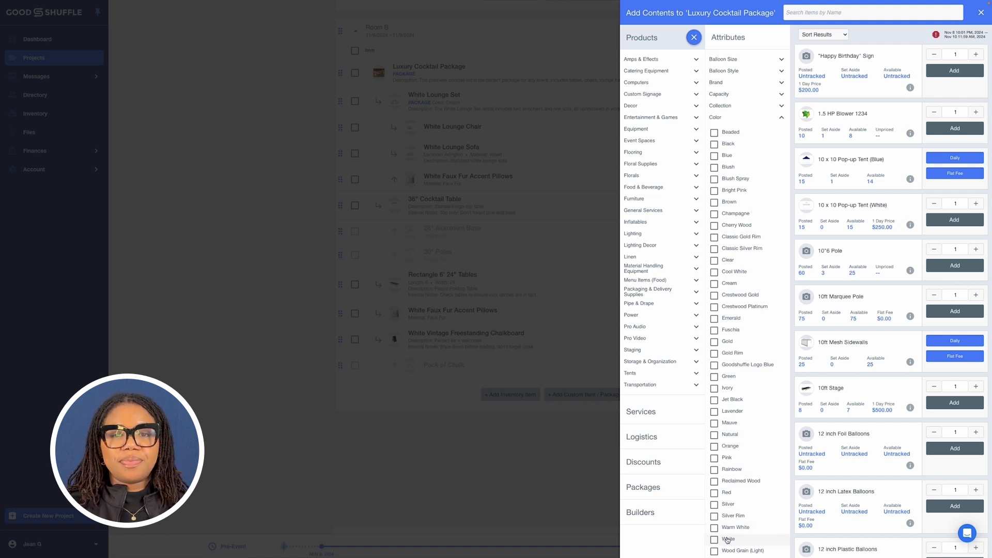
left_click(715, 540)
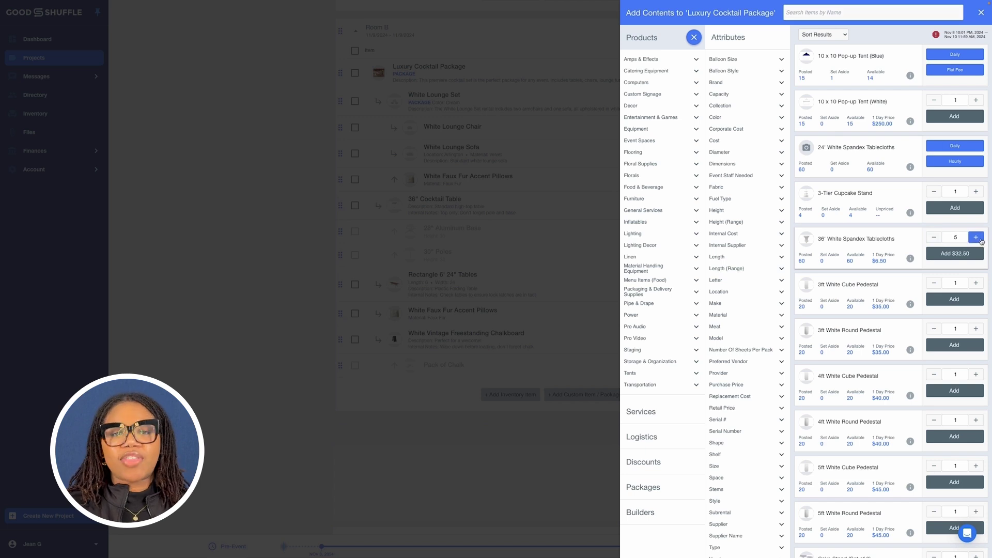
left_click(954, 253)
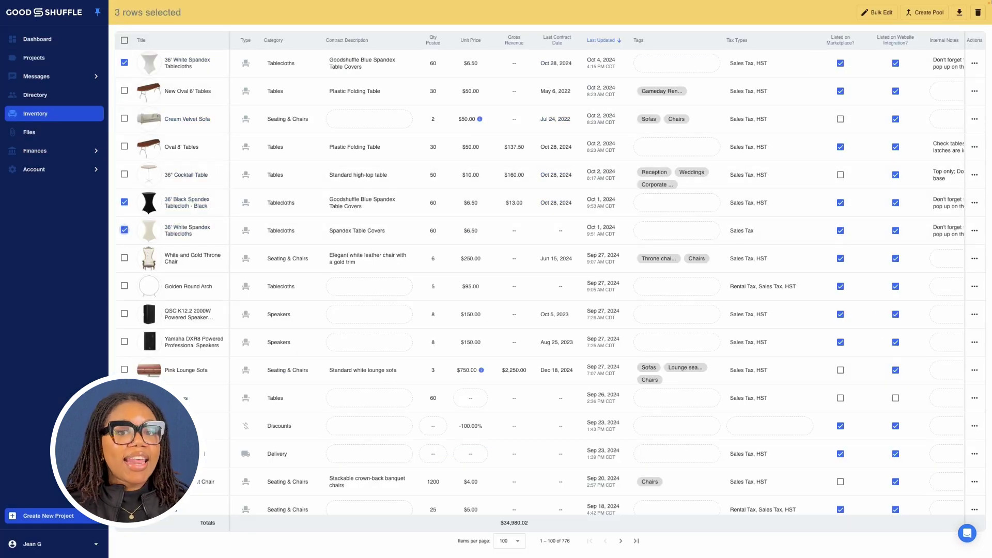
left_click(878, 13)
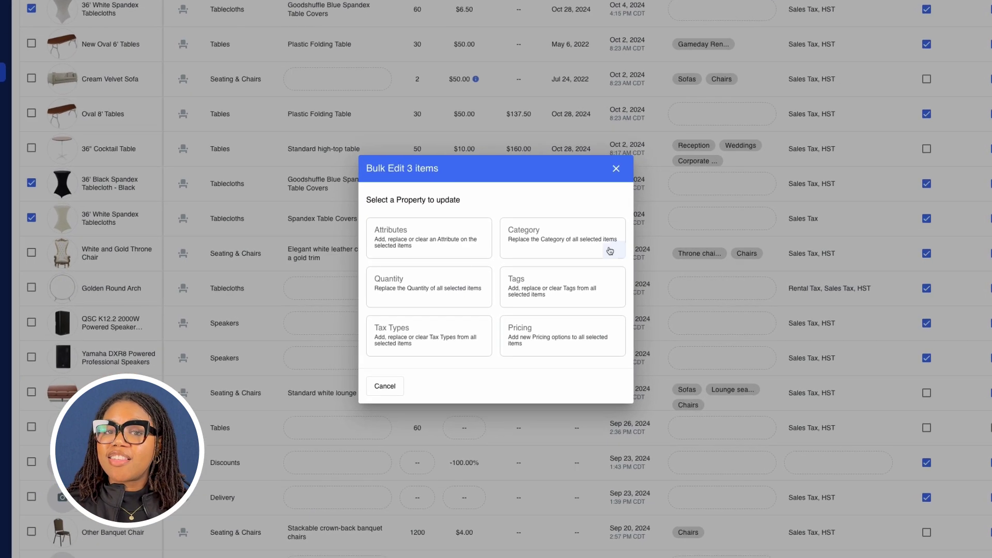
Bulk-update the three selected items with a $25.00 one-day daily price
left_click(579, 364)
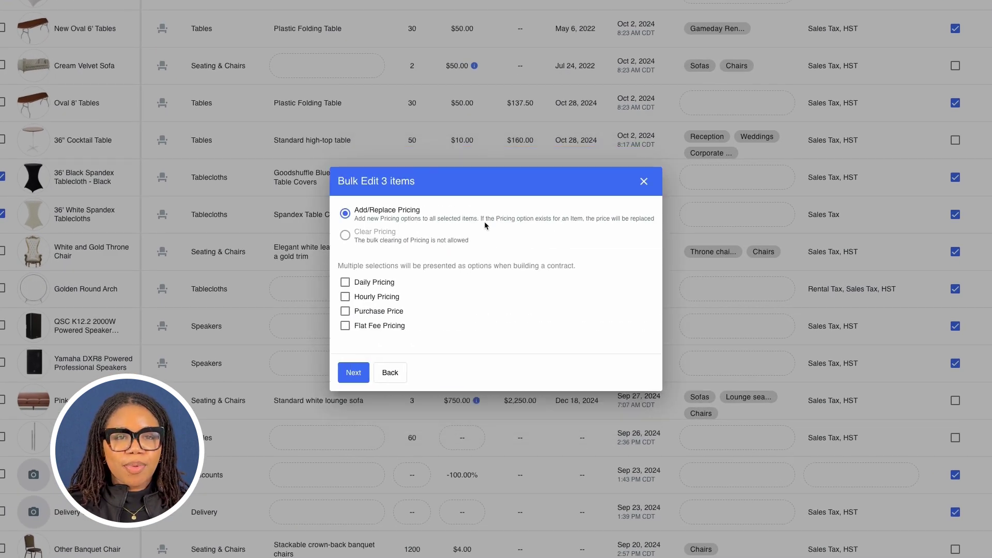
left_click(378, 285)
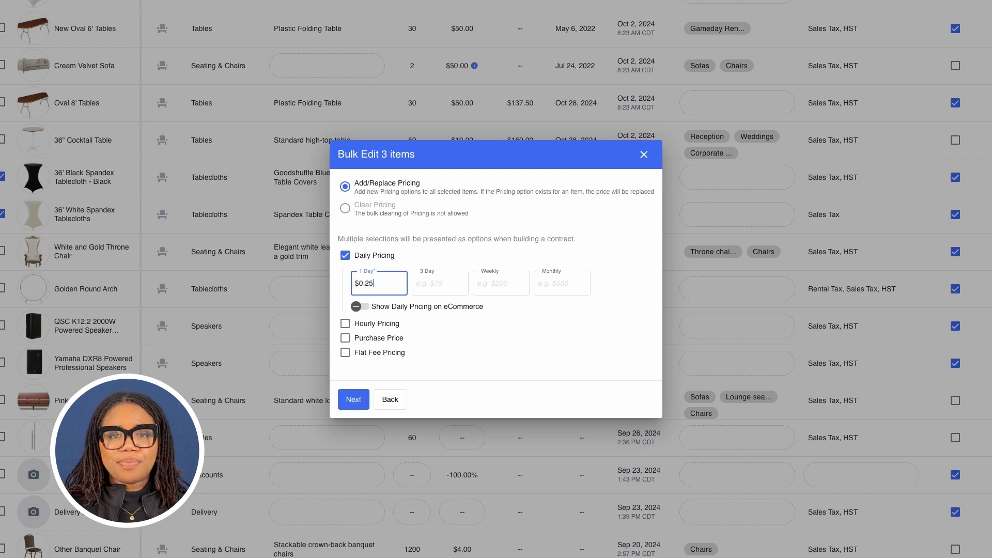
left_click(355, 399)
type("3 items")
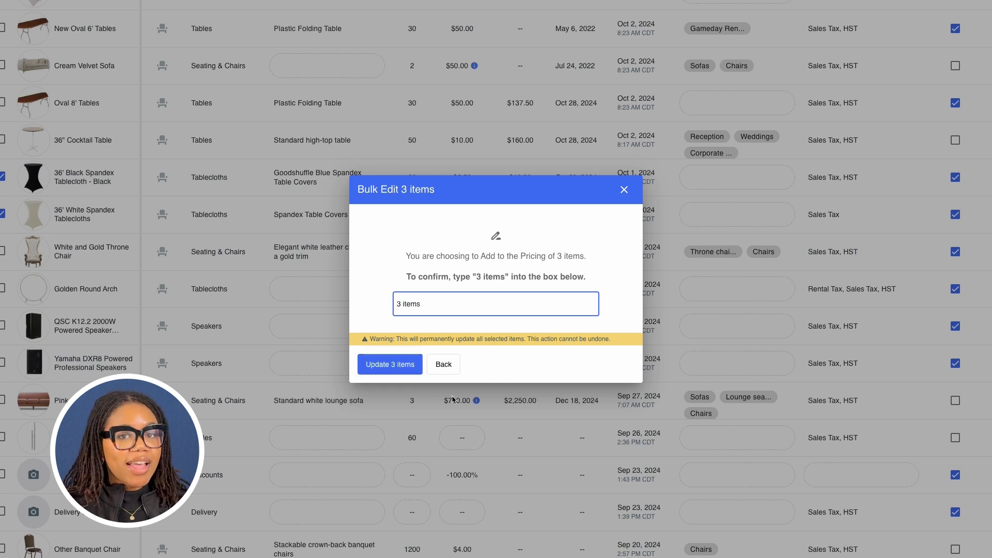
left_click(390, 364)
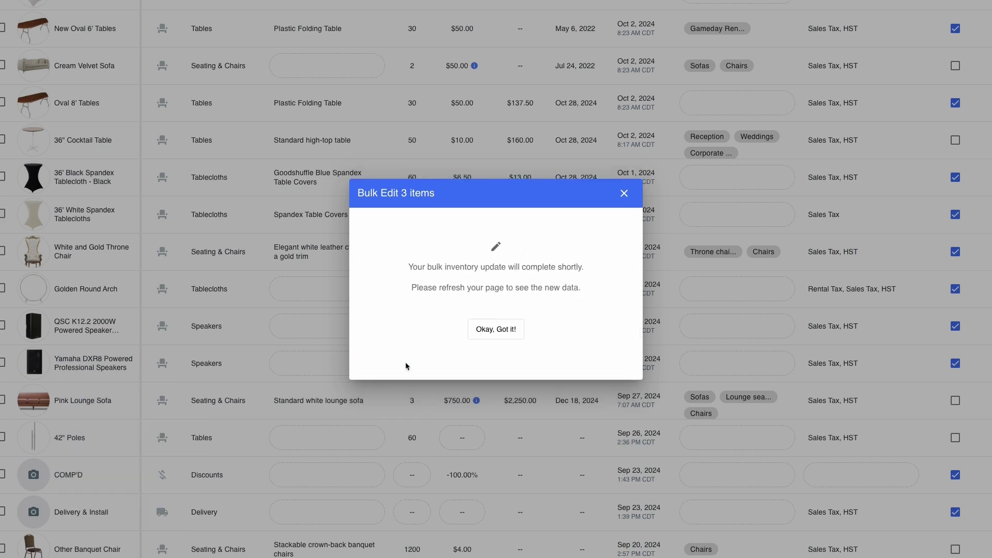